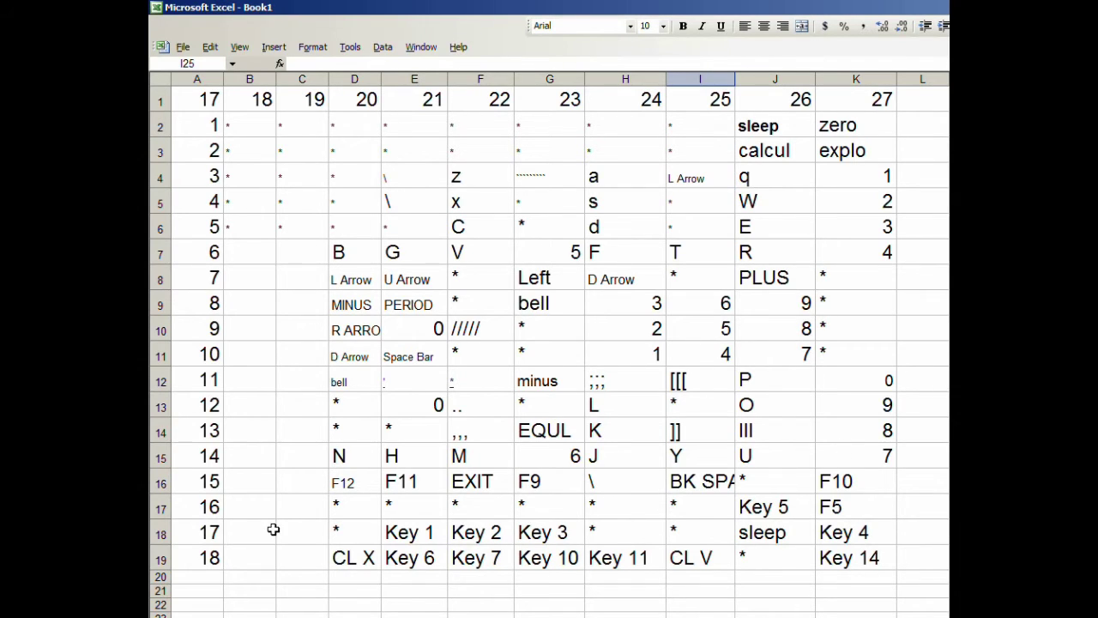
pyautogui.click(199, 531)
pyautogui.click(214, 556)
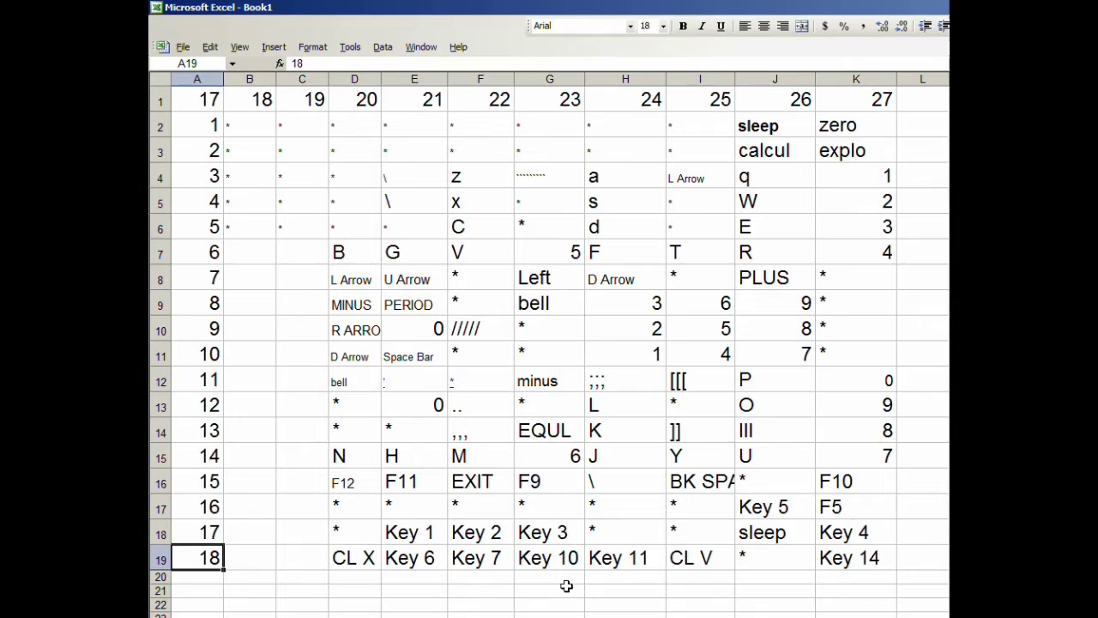
pyautogui.click(428, 535)
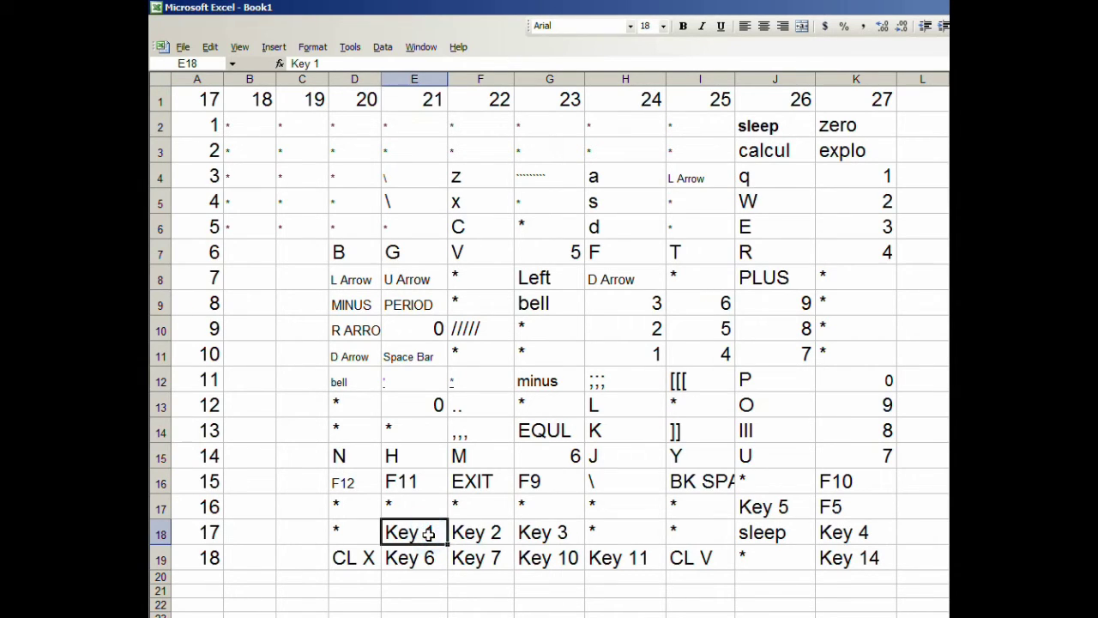
pyautogui.click(476, 531)
pyautogui.click(551, 530)
pyautogui.click(417, 558)
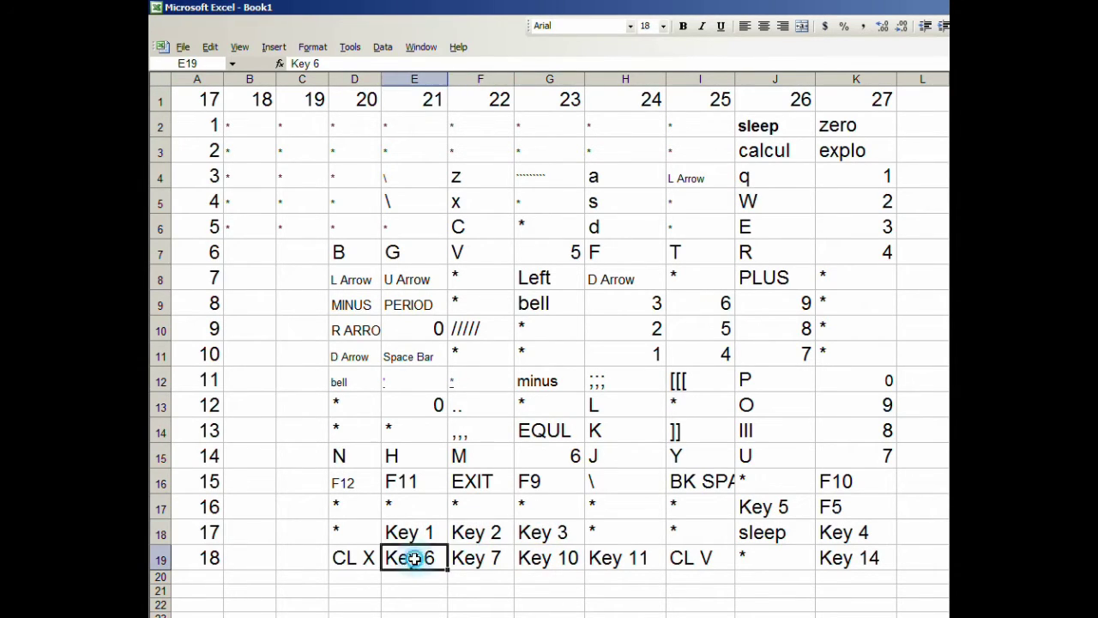
pyautogui.click(472, 559)
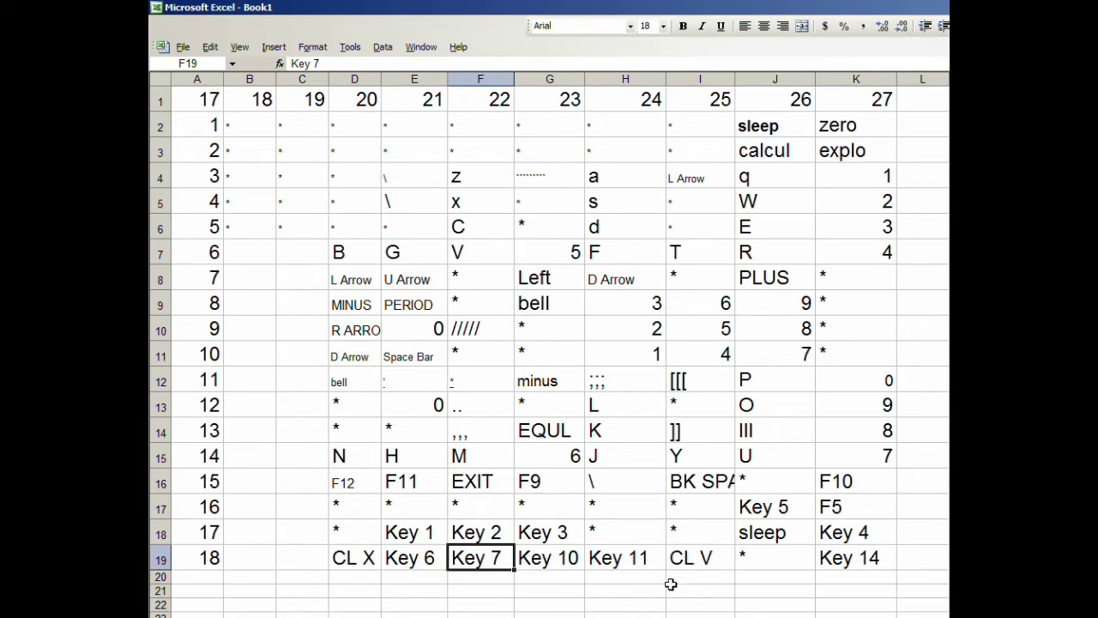